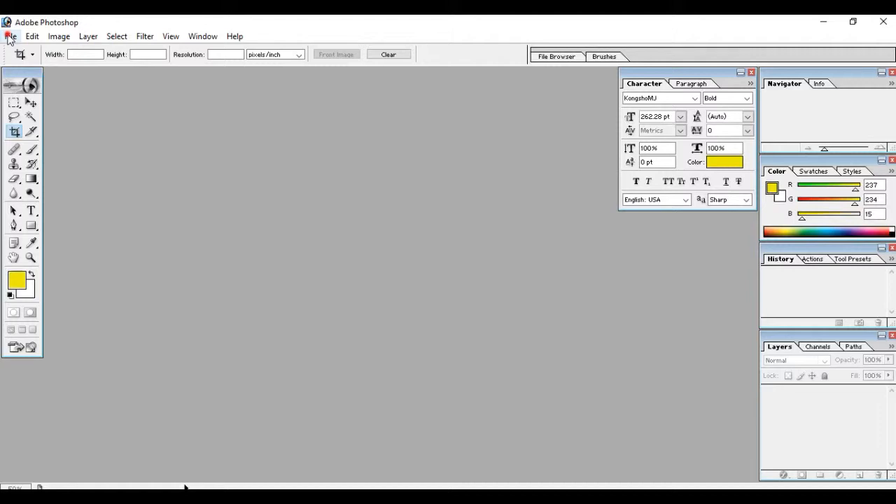
Open ffffff.jpg from the Desktop and maximize its image window.
left_click(10, 38)
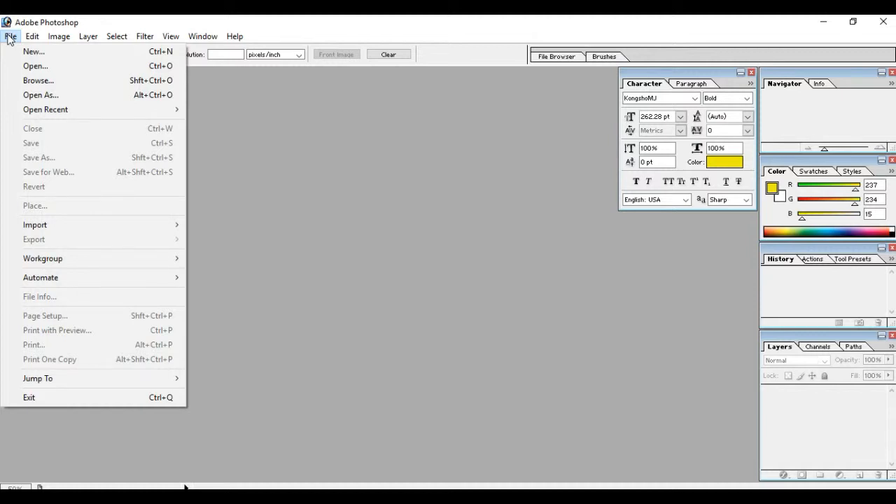
left_click(43, 65)
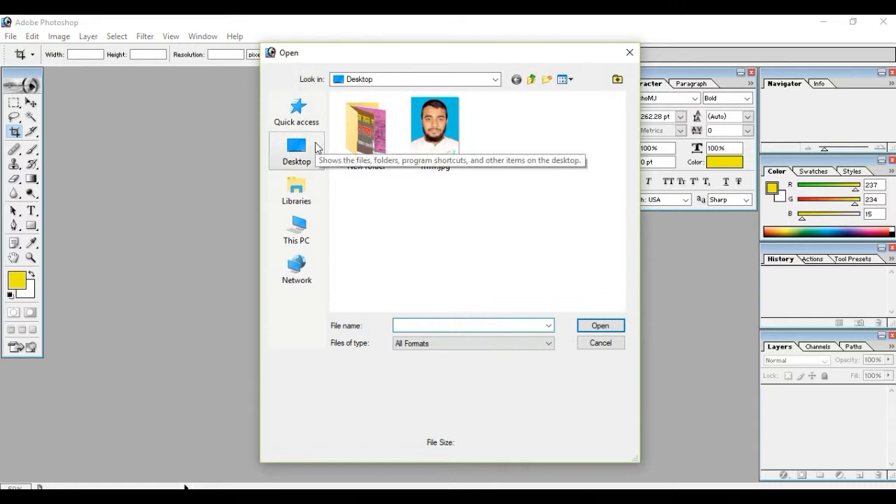
left_click(455, 147)
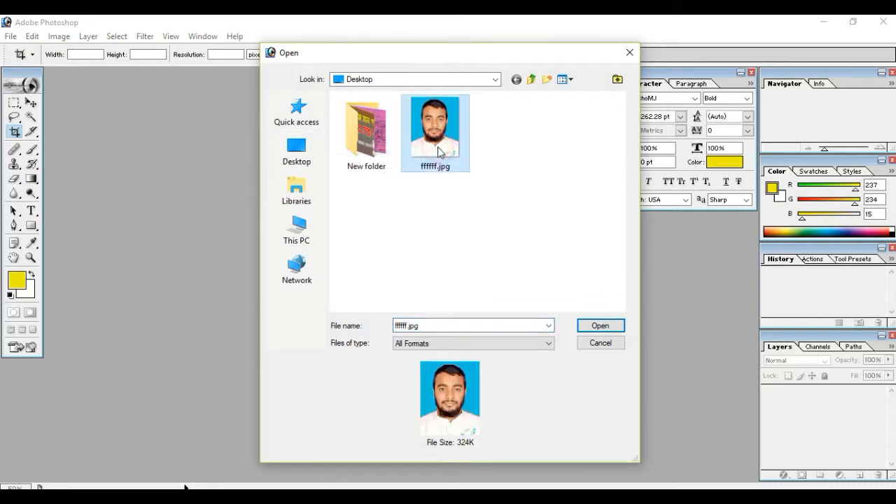
left_click(607, 325)
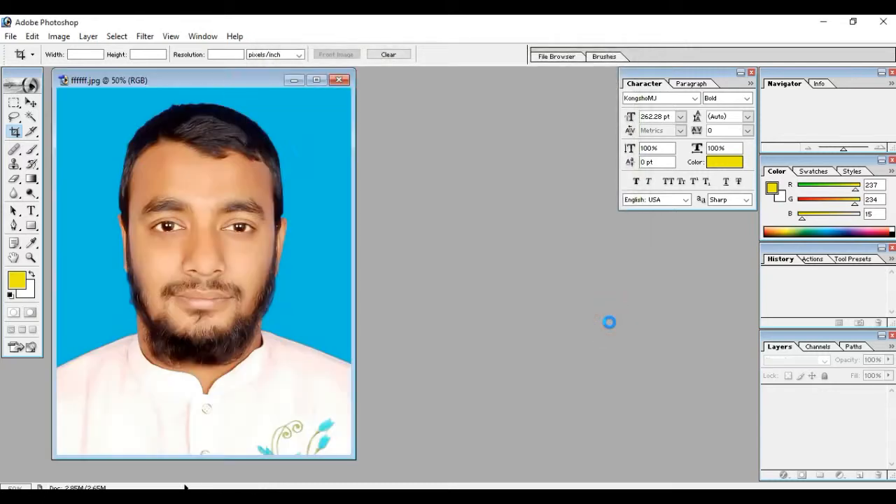
left_click(317, 80)
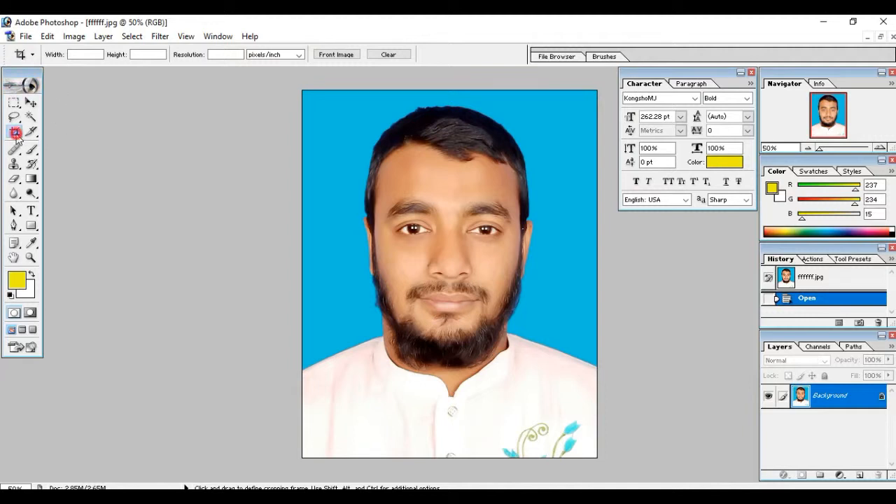
Configure the Crop tool to a width of 1.5 in, a height of 1.9 in and a resolution of 300 pixels/inch.
left_click(31, 103)
left_click(13, 131)
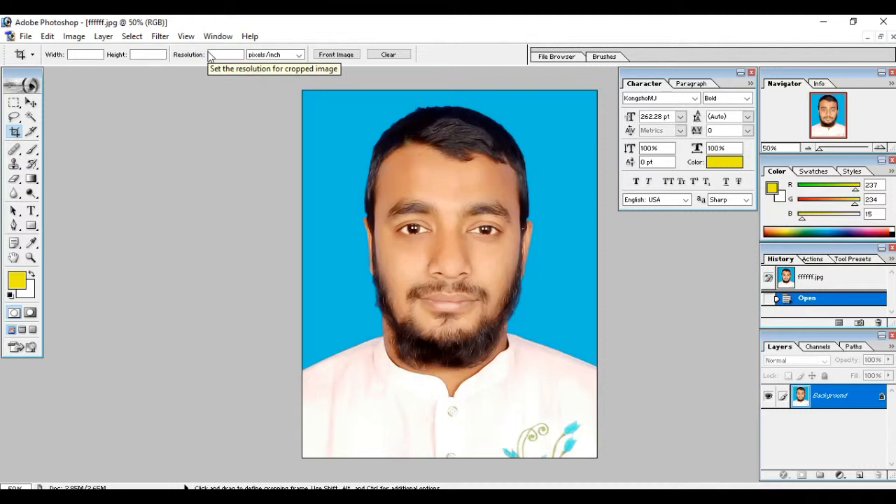
left_click(75, 54)
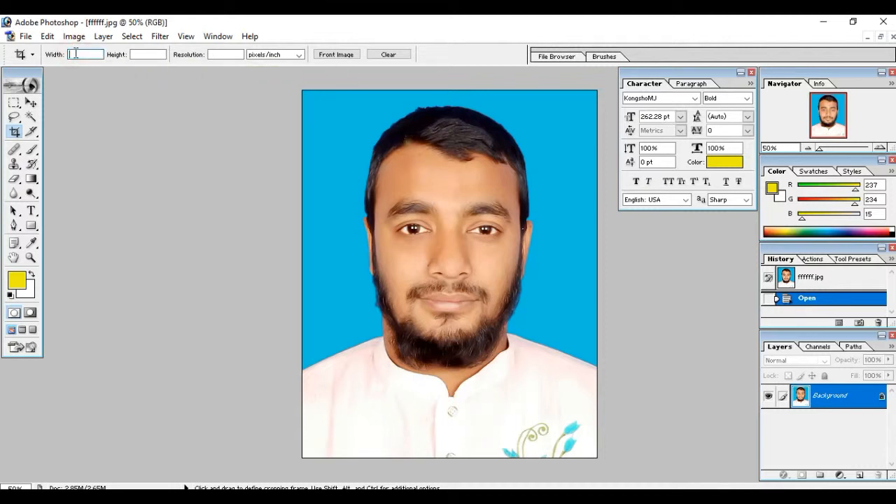
type("1.5 in")
left_click(146, 54)
left_click(146, 56)
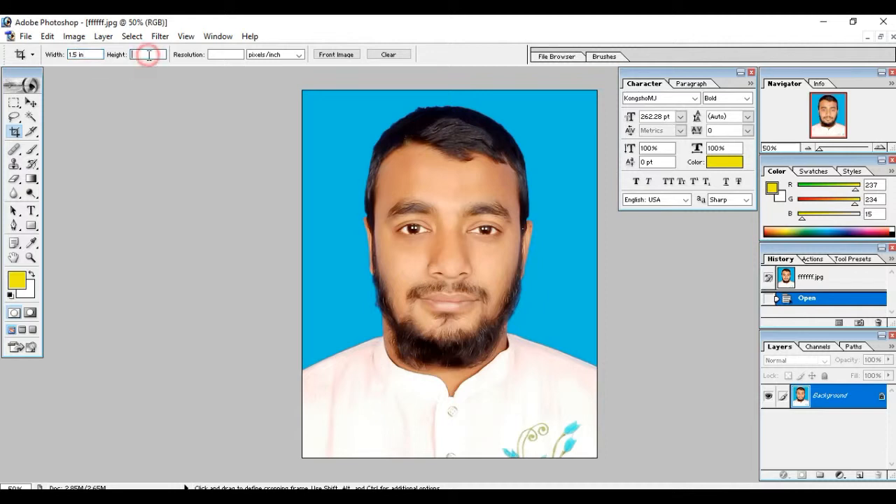
type("1.9 in")
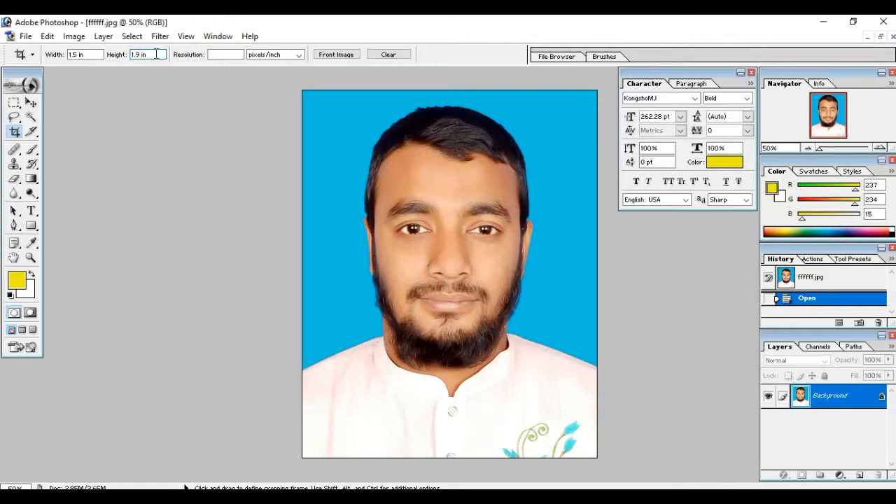
left_click(224, 54)
type("600")
key("BackSpace")
key("BackSpace")
key("BackSpace")
type("300")
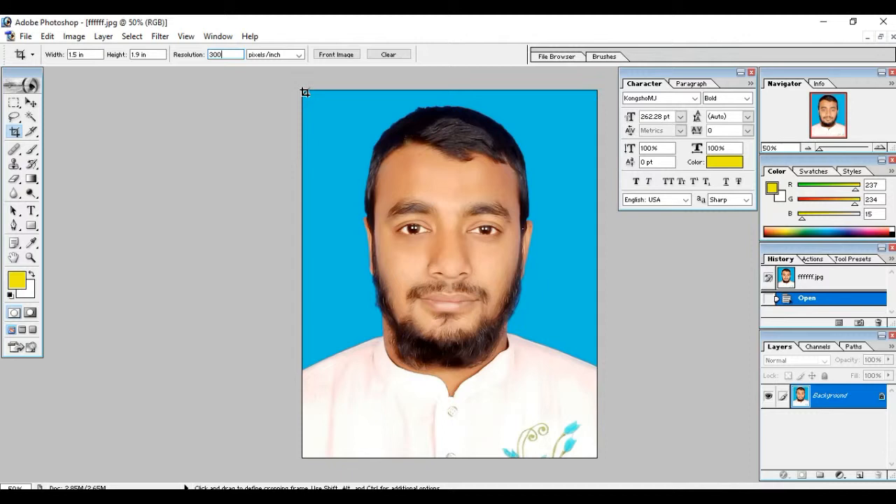
Crop the portrait with a frame covering nearly the whole image.
left_click_drag(514, 354, 707, 459)
key("Right")
key("Right")
key("Right")
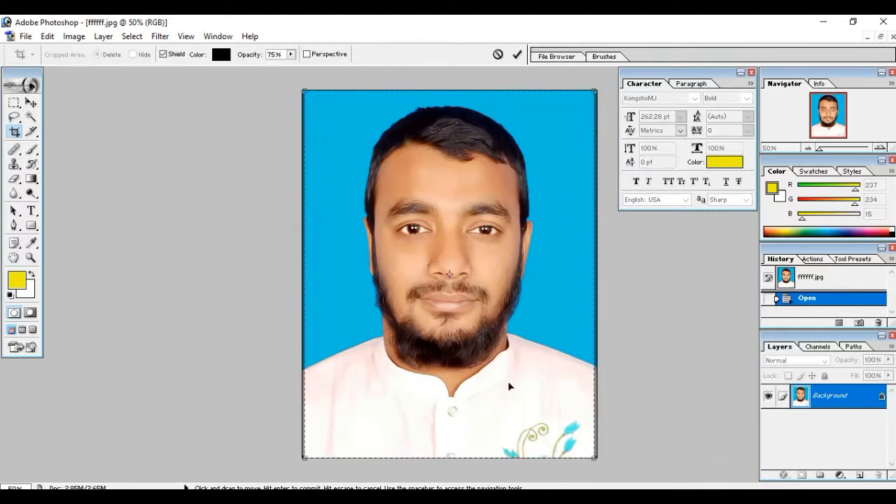
key("Return")
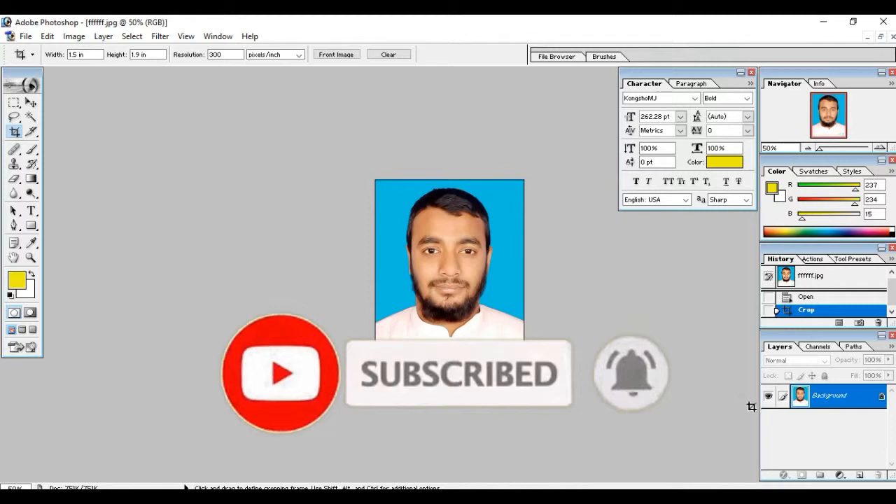
Switch to Adobe Illustrator, maximize it and create a new A4 document in CMYK Color.
mouse_move(630, 498)
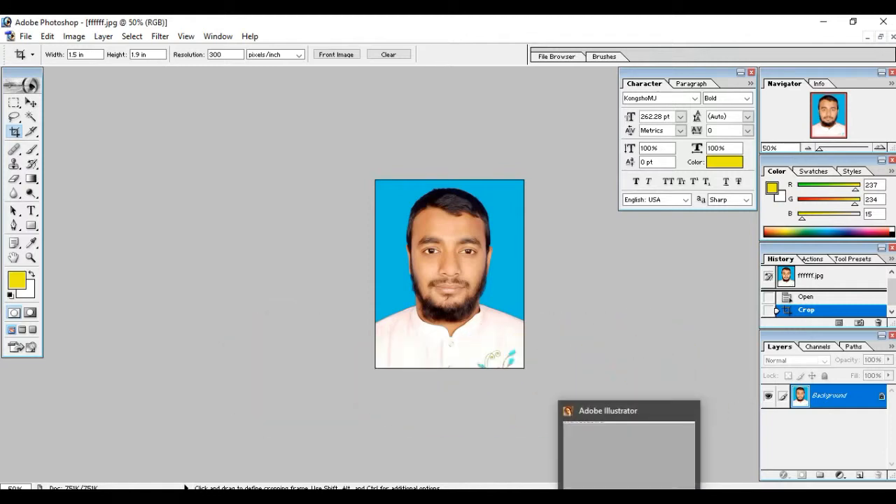
left_click(629, 448)
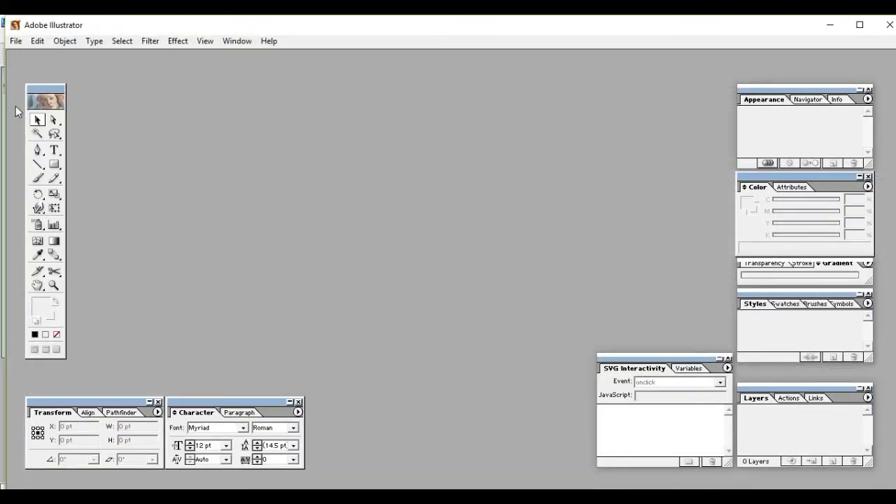
left_click(860, 25)
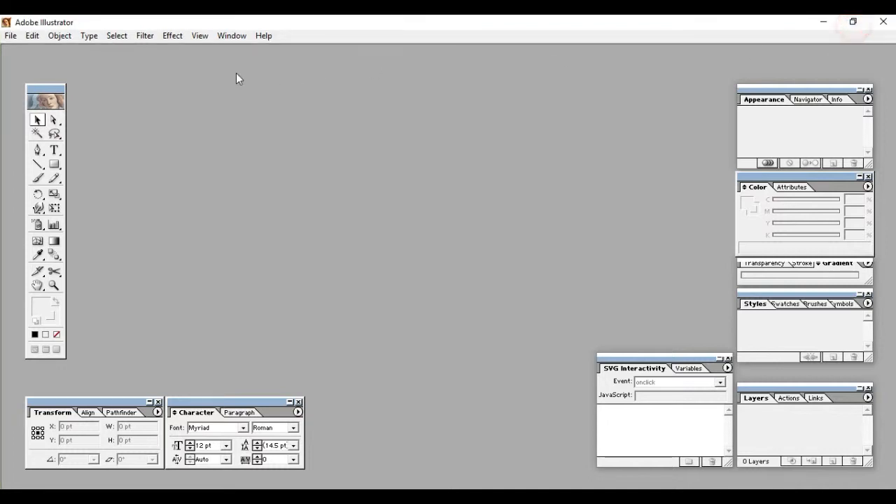
left_click(11, 36)
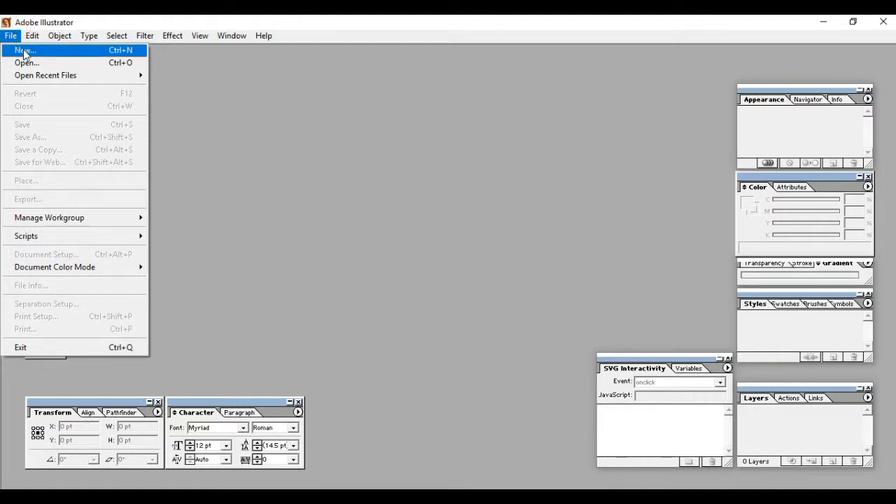
left_click(25, 51)
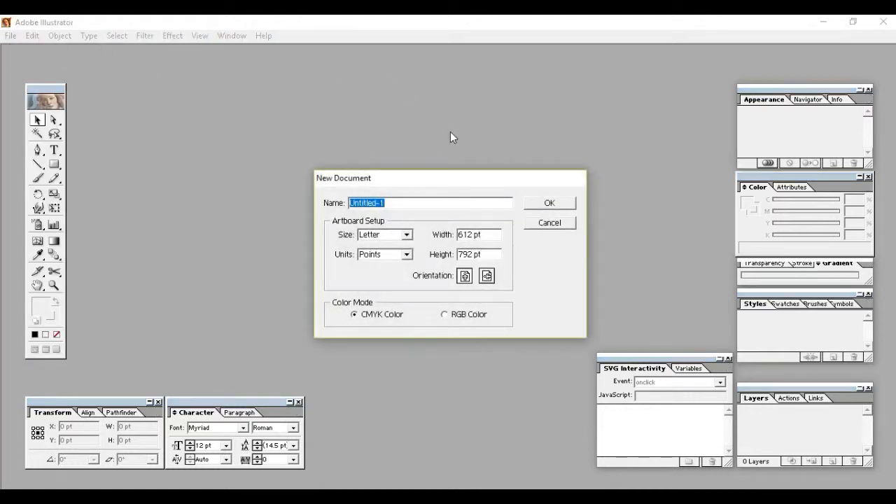
left_click(406, 235)
left_click(368, 306)
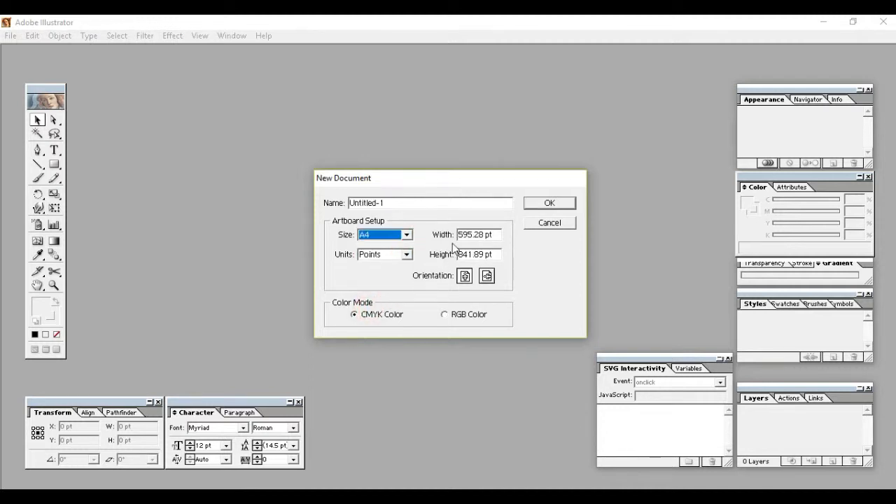
left_click(554, 204)
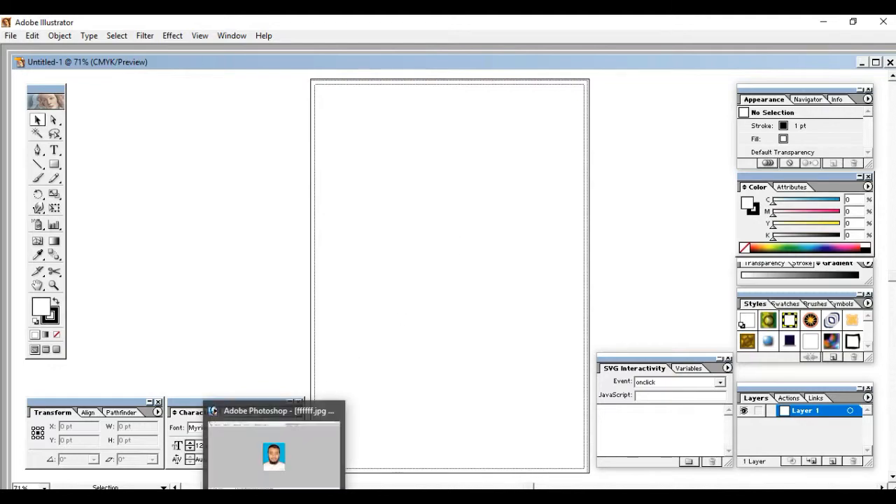
Transfer the cropped photo from Photoshop into the A4 page's upper-left corner in Illustrator and duplicate it into a row of five.
left_click(273, 455)
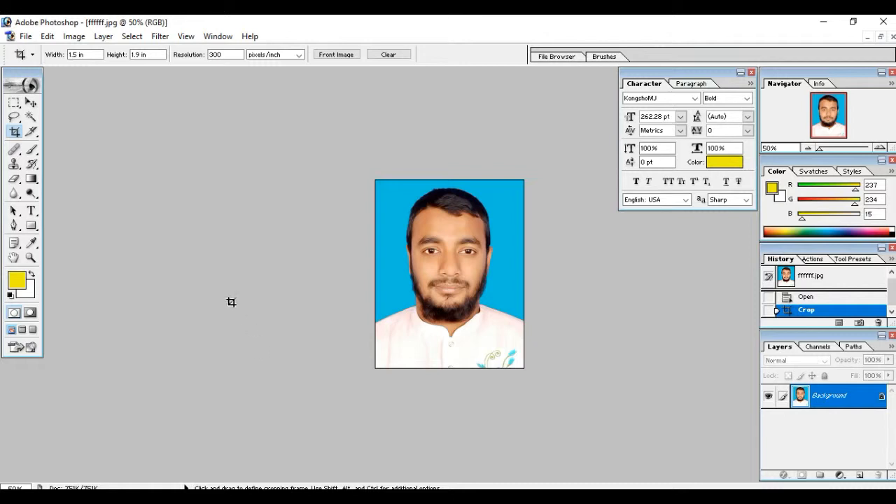
left_click(31, 105)
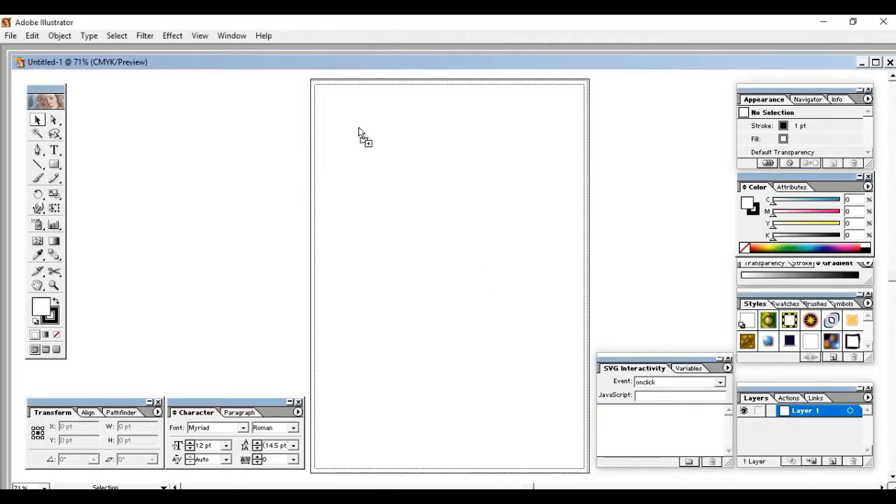
key("ctrl+v")
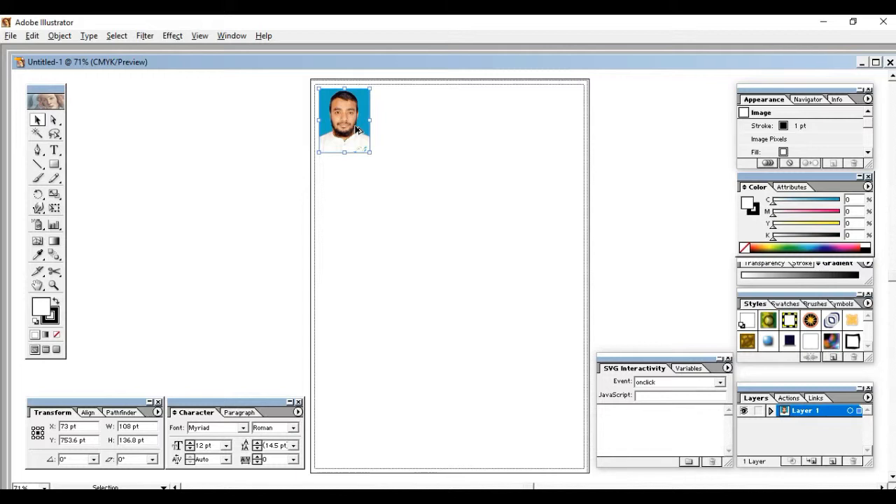
left_click_drag(358, 130, 569, 130)
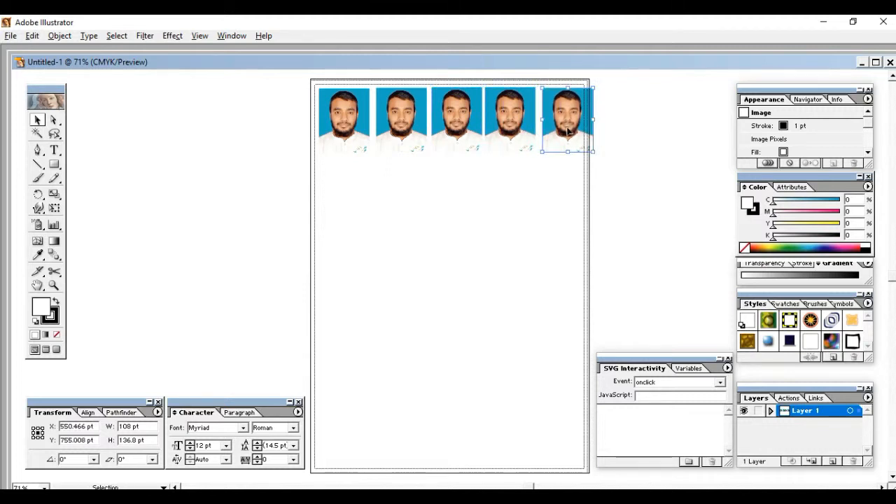
Align the tops of all five photos and distribute them horizontally by their centers.
left_click_drag(585, 180, 350, 128)
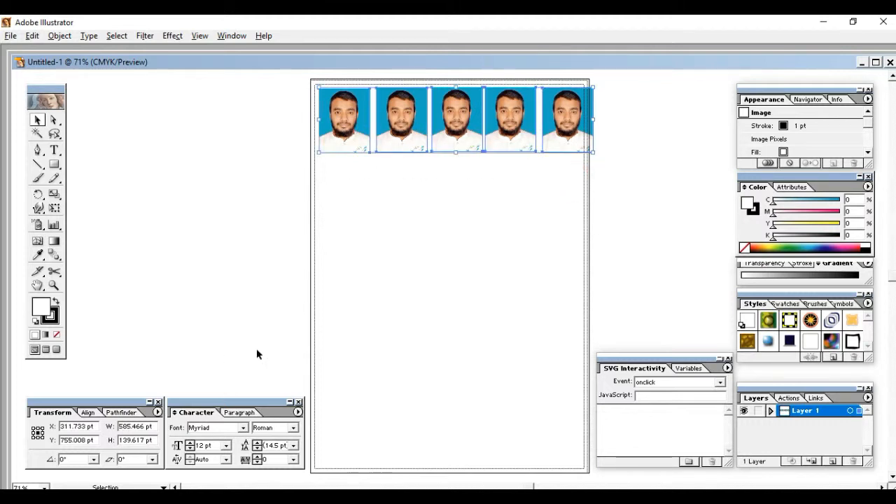
left_click(88, 412)
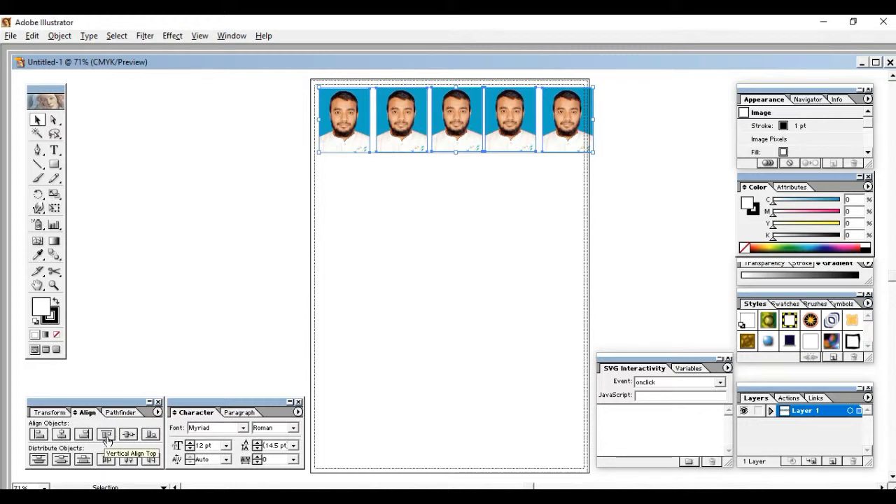
left_click(107, 435)
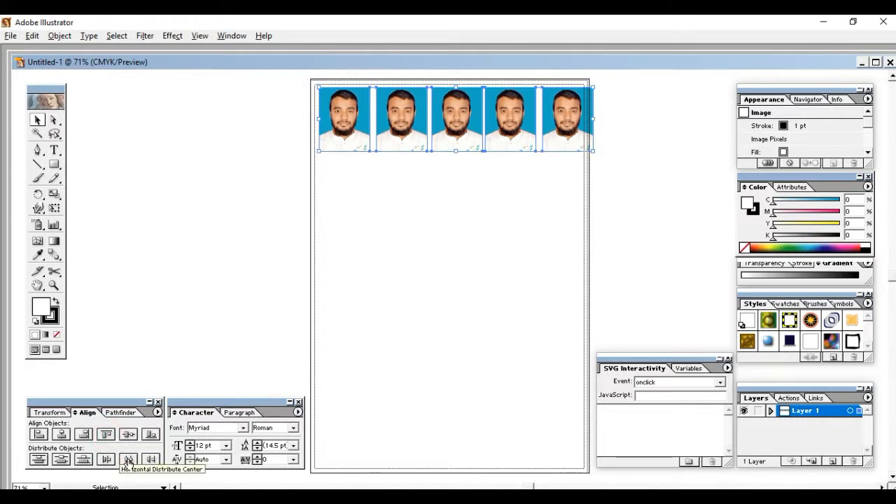
left_click(128, 461)
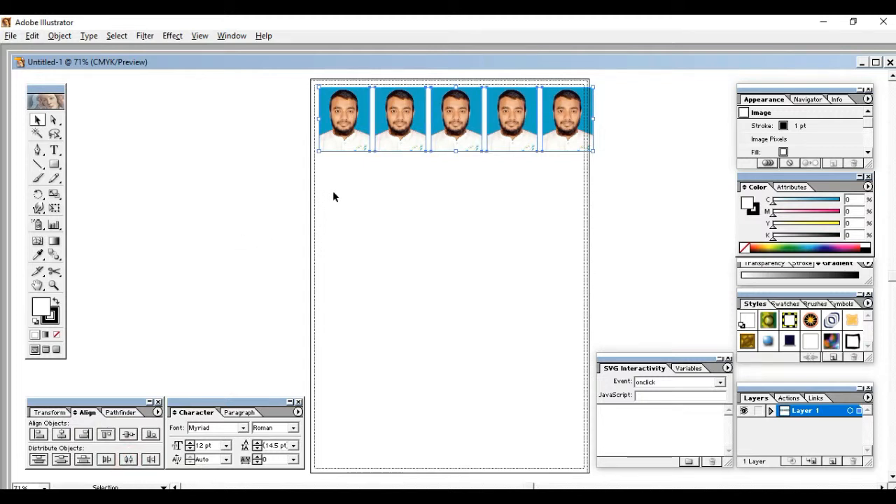
left_click(434, 236)
Move the photos one by one to the left so that the row of five fits inside the page margins.
left_click(343, 138)
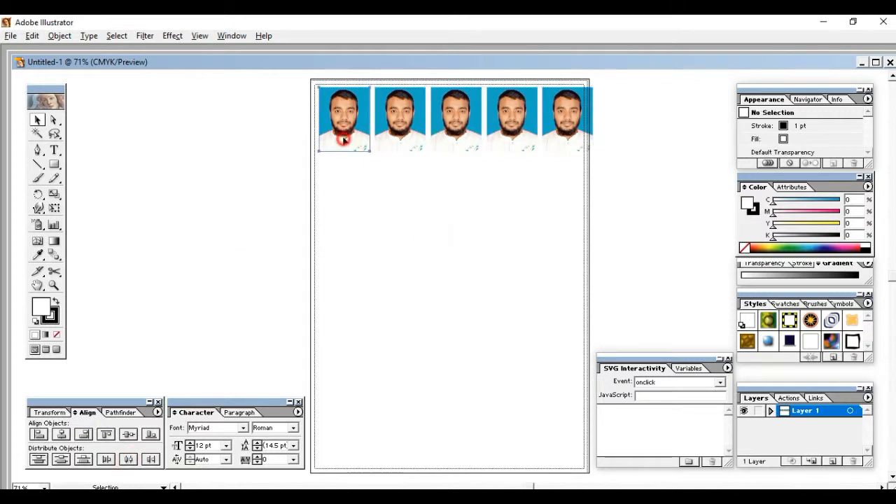
left_click_drag(344, 138, 340, 138)
left_click(399, 132)
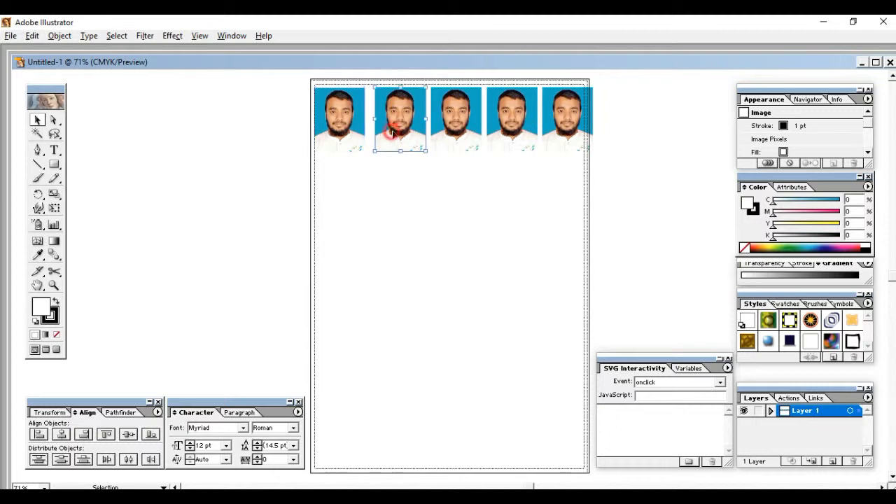
left_click_drag(402, 129, 396, 130)
left_click(452, 126)
left_click_drag(451, 126, 445, 128)
left_click(521, 129)
left_click_drag(522, 129, 546, 133)
left_click(559, 129)
Realign the shifted row of photos along their top edges and even out their horizontal spacing by centers.
left_click_drag(562, 196, 356, 118)
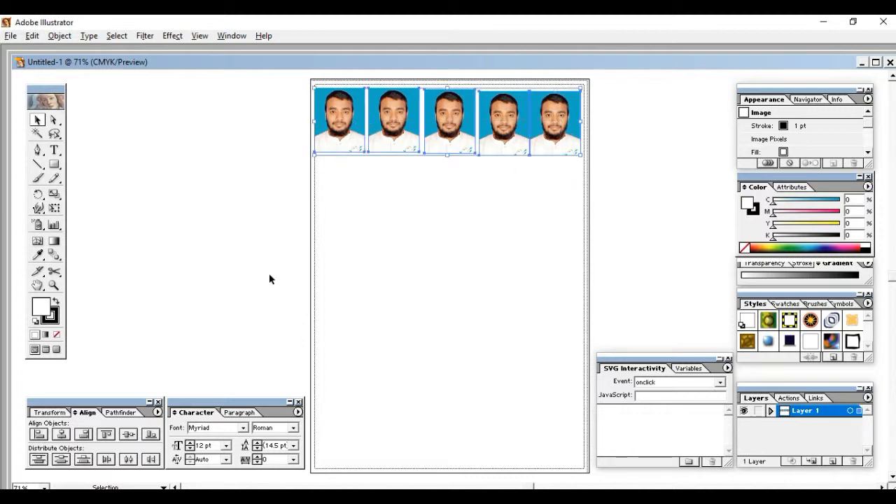
left_click(105, 435)
left_click(105, 435)
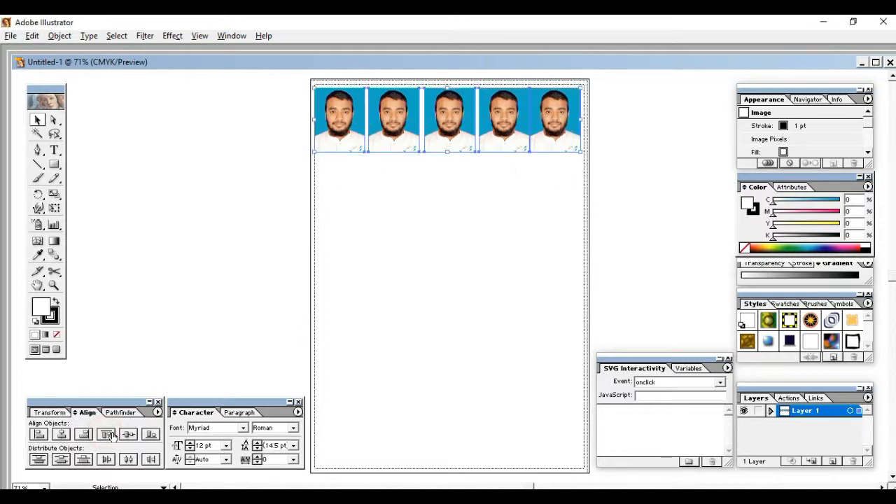
left_click(128, 459)
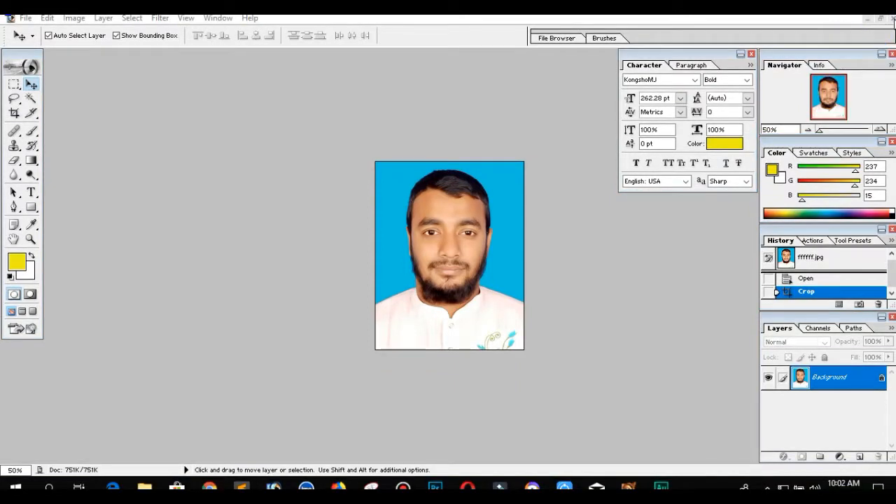
Switch to Photoshop, close the cropped photo without saving and reopen the original ffffff.jpg from the Desktop.
left_click(893, 20)
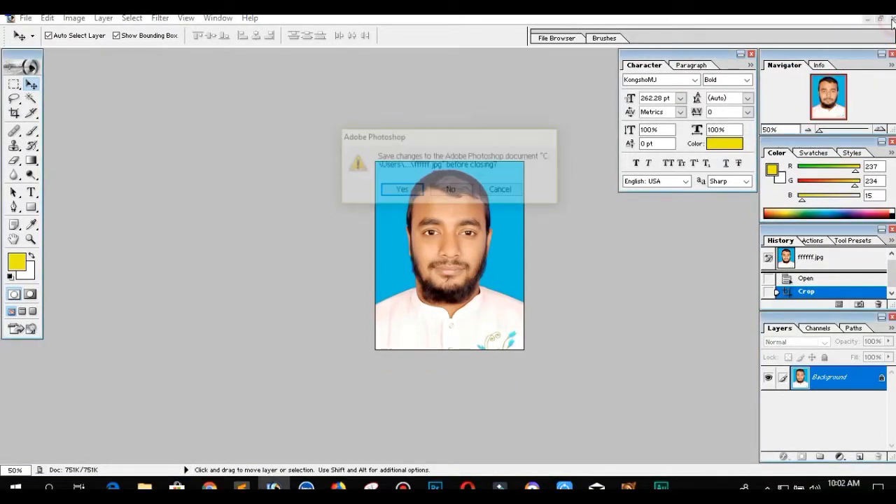
left_click(453, 190)
double_click(521, 177)
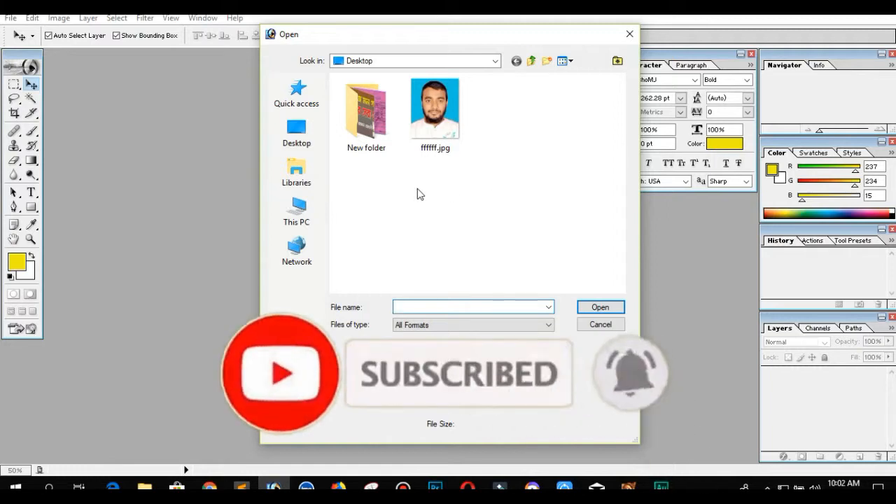
double_click(453, 133)
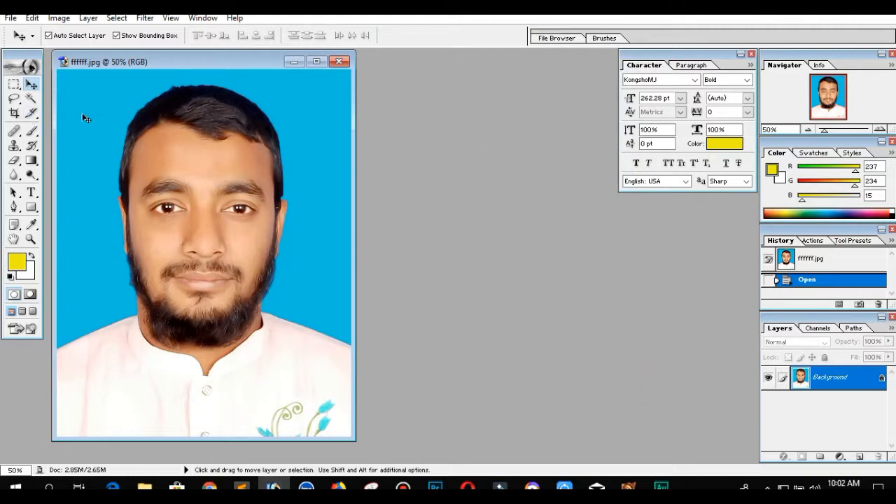
Crop the full portrait to 0.8 in wide by 1 in high at a resolution of 300 pixels/inch.
left_click(316, 62)
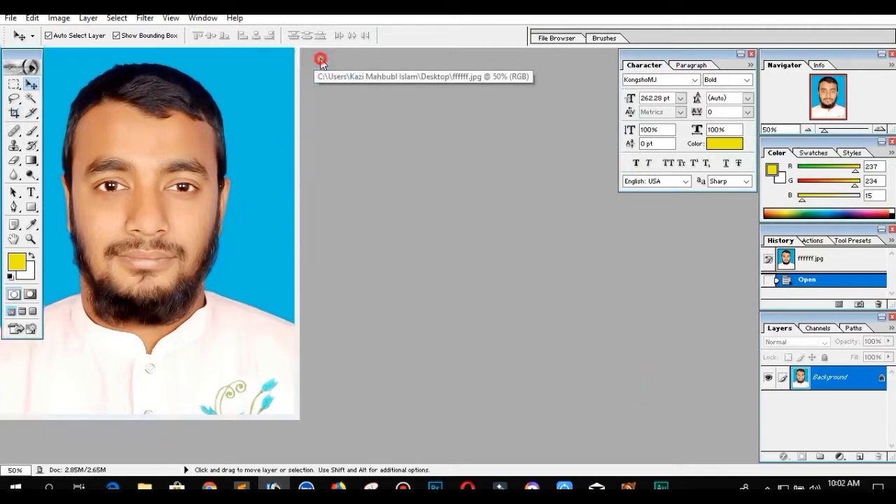
left_click(14, 113)
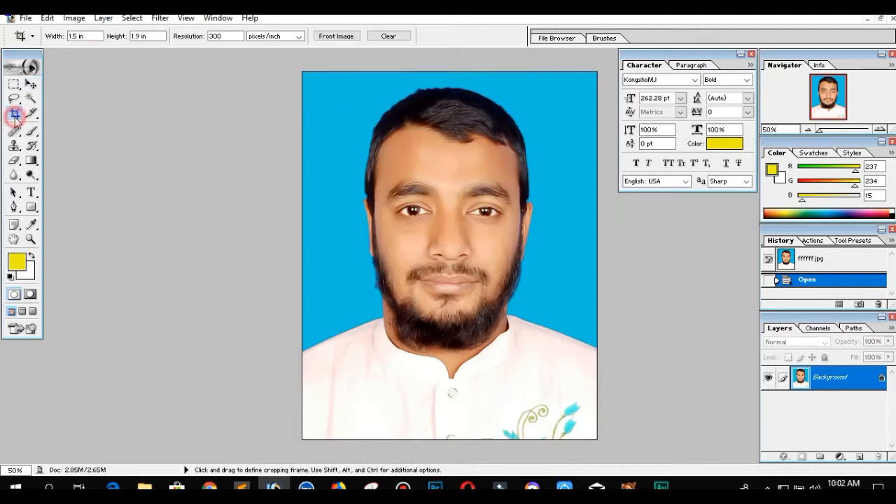
left_click(89, 36)
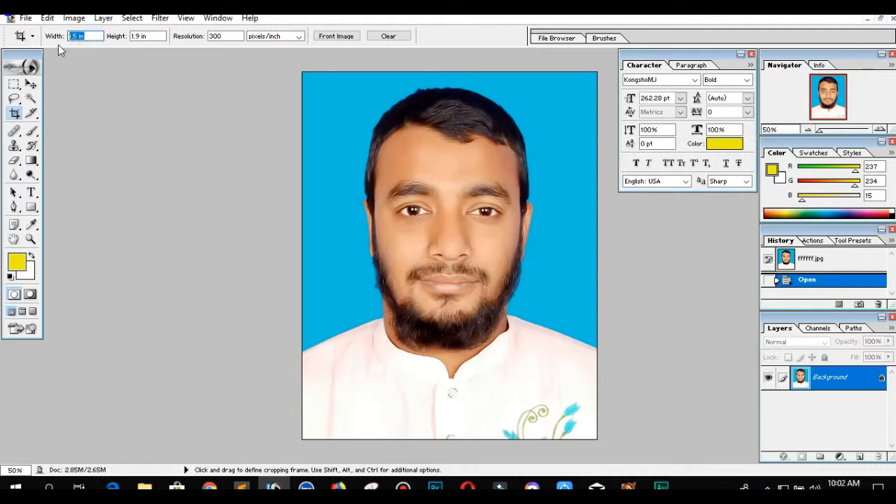
type("1")
left_click(130, 38)
type("1")
left_click(225, 36)
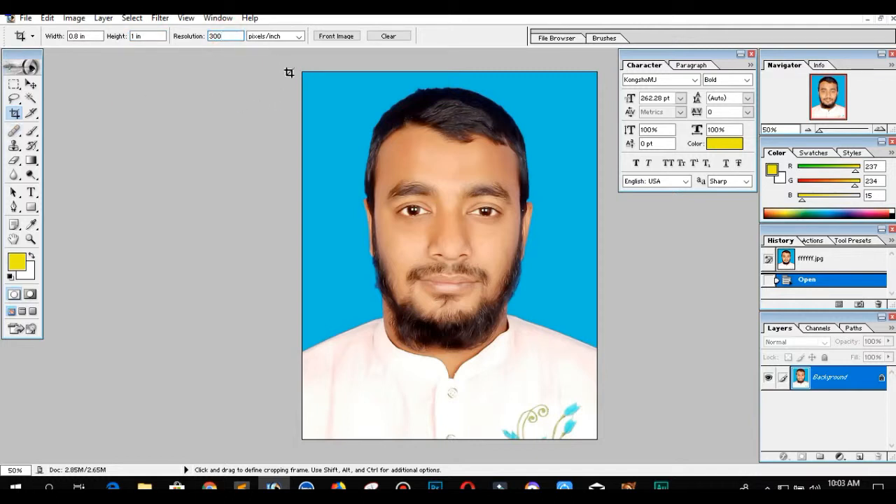
left_click_drag(303, 72, 645, 426)
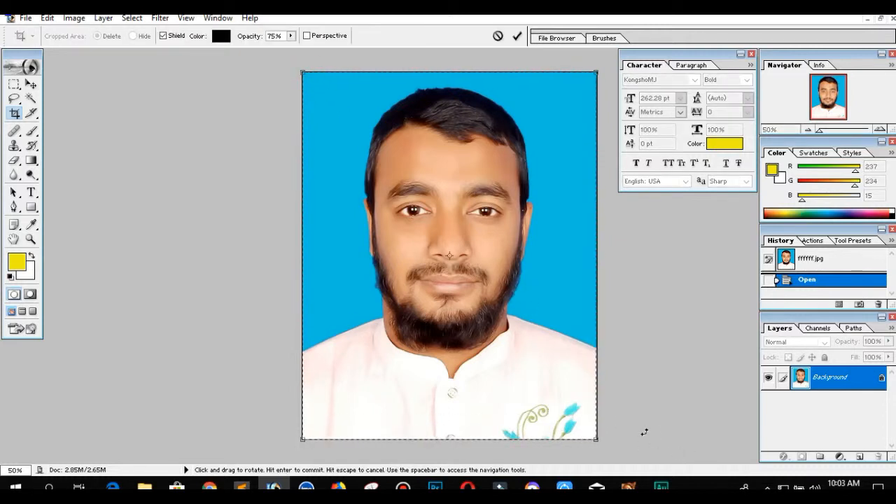
key("Return")
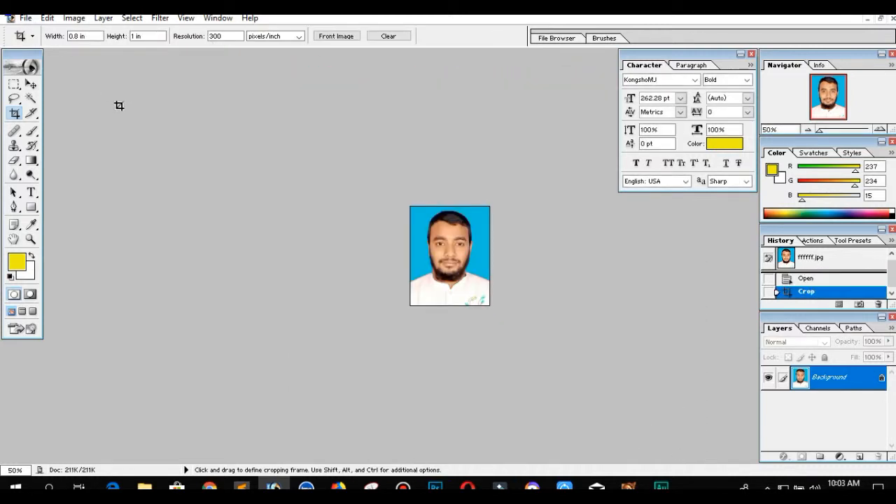
Bring the newly cropped small photo into the Illustrator document and place it below the first photo of the existing row.
left_click(30, 83)
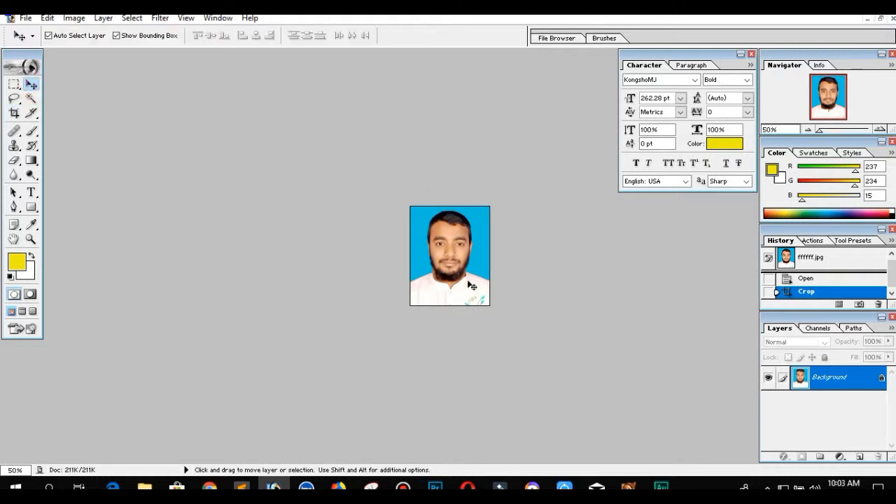
left_click(628, 486)
left_click_drag(542, 393, 331, 167)
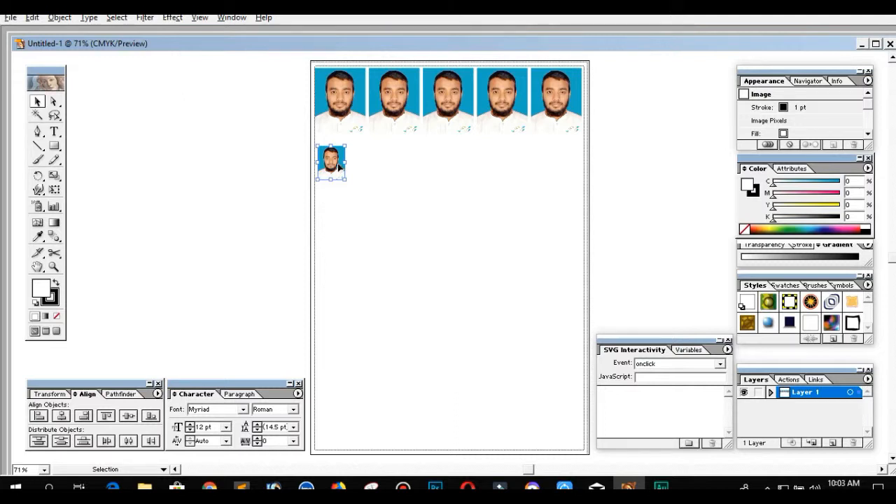
Duplicate the small photo across the page to form a row of nine beneath the large photos.
key("ctrl+equal")
key("ctrl+equal")
key("space")
left_click_drag(338, 162, 383, 316)
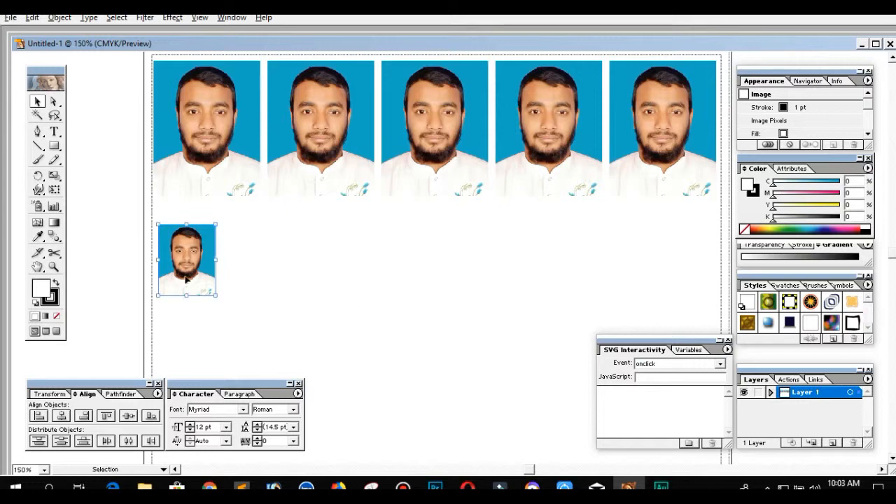
left_click_drag(188, 279, 678, 269)
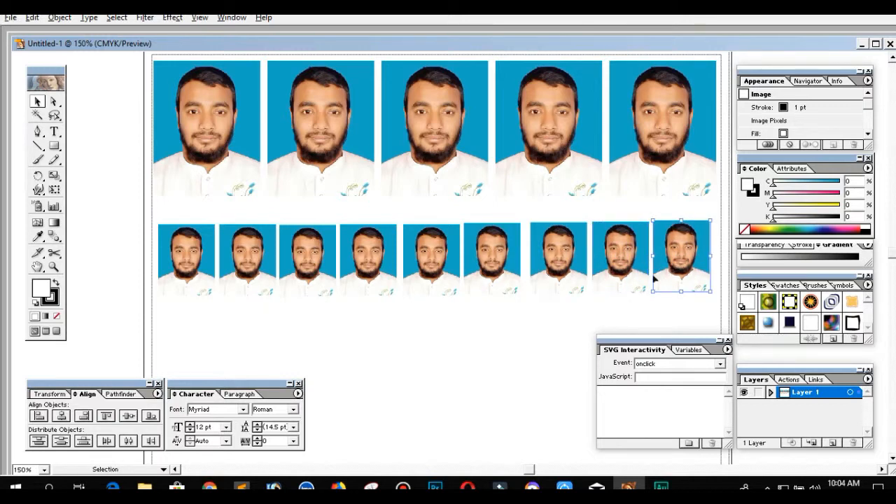
Align the tops of all nine small photos and distribute them horizontally by their centers.
left_click_drag(676, 304, 190, 255)
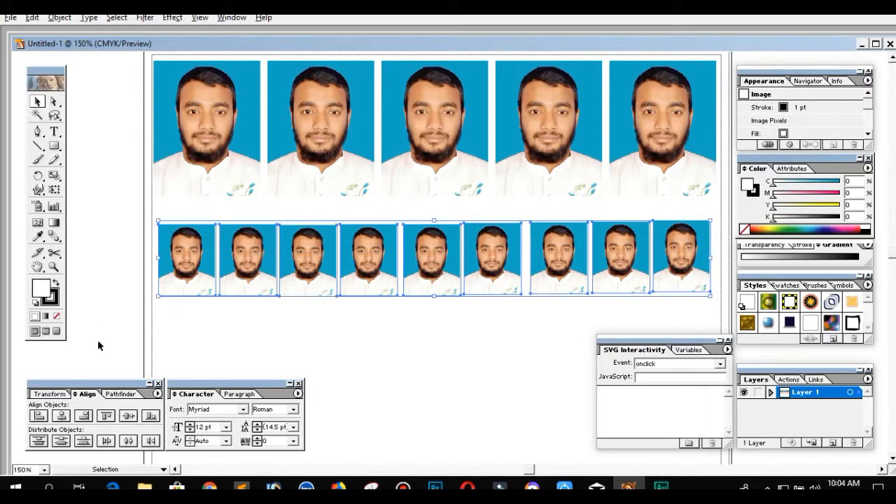
left_click(107, 416)
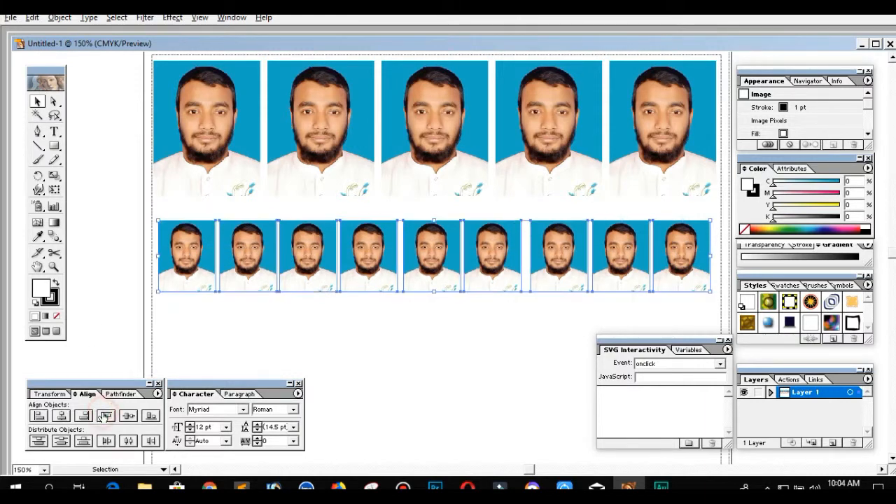
left_click(129, 441)
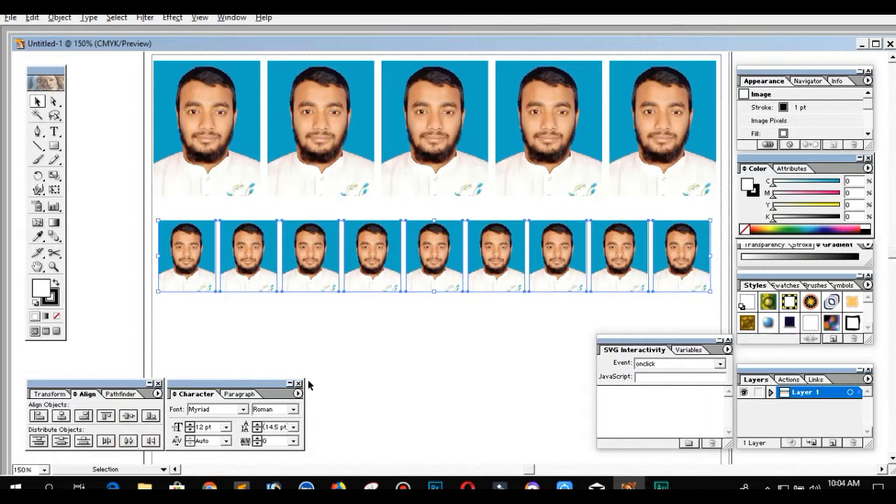
left_click(336, 364)
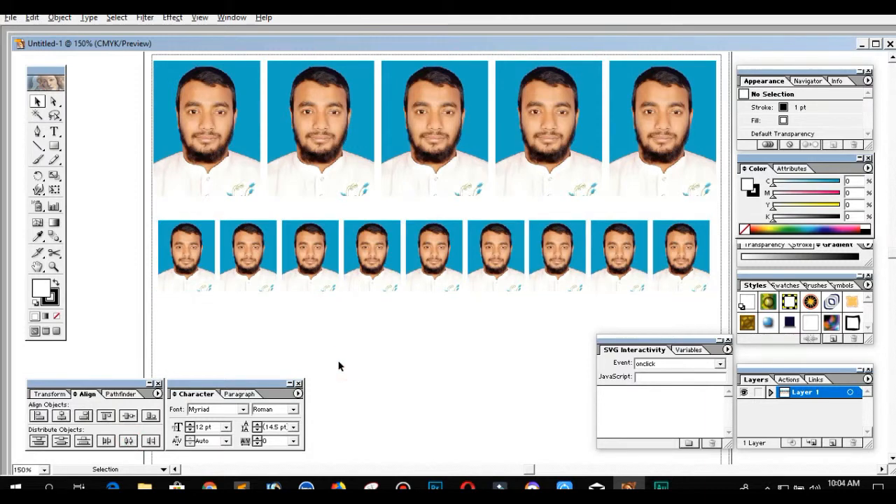
Start printing the page and set the EPSON L380 paper type to Premium Presentation Paper Matte, choosing a print quality as well.
key("ctrl+minus")
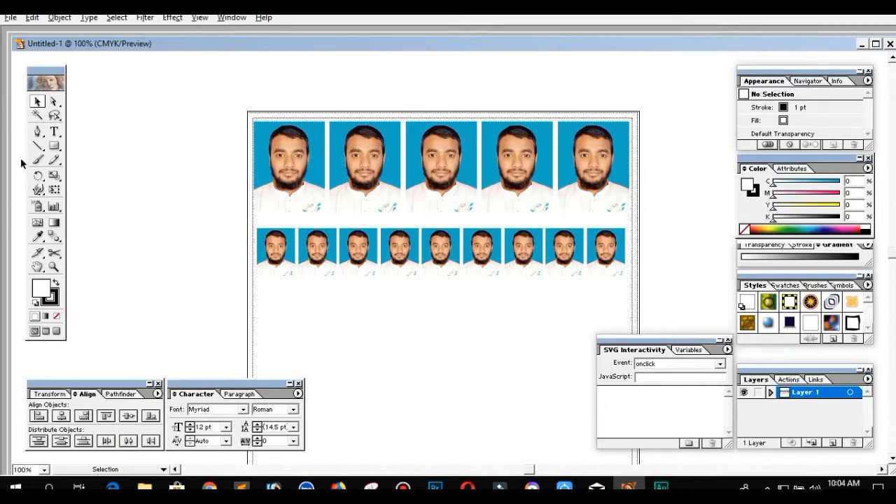
left_click(9, 17)
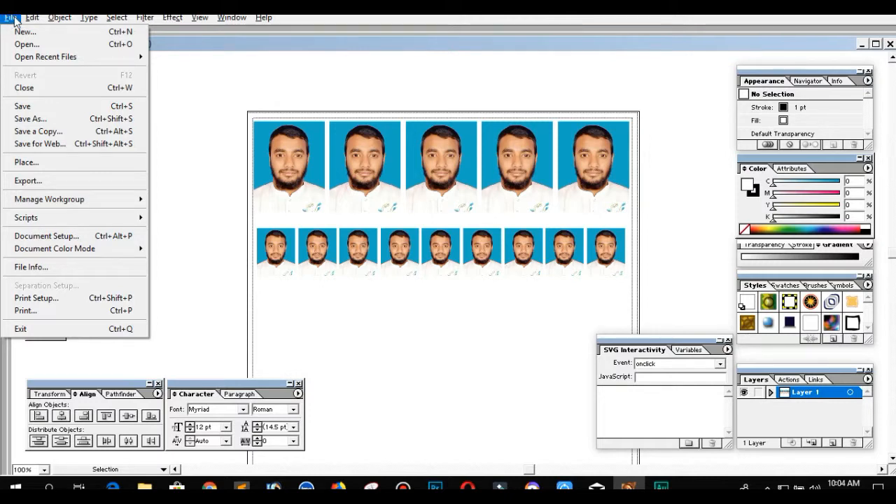
mouse_move(31, 18)
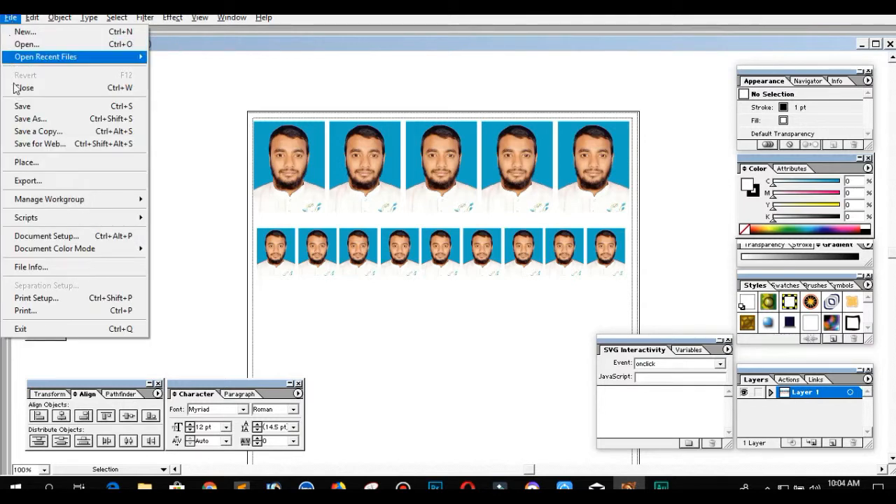
left_click(35, 311)
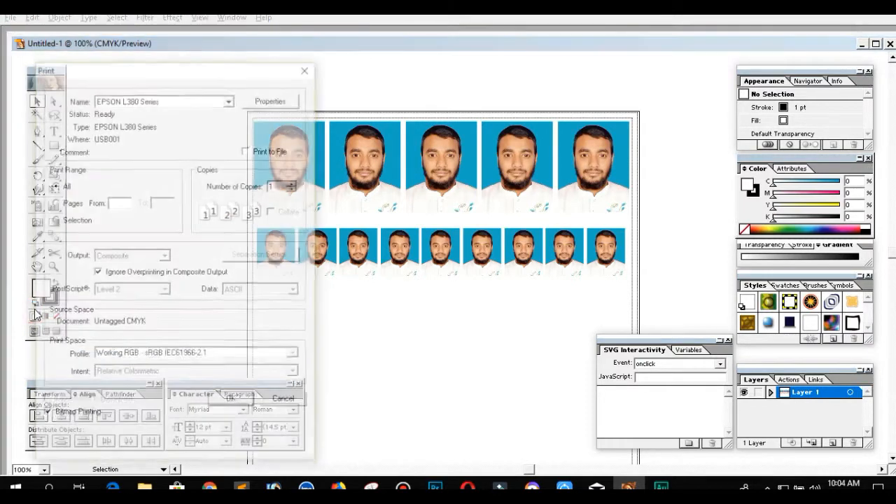
left_click(273, 99)
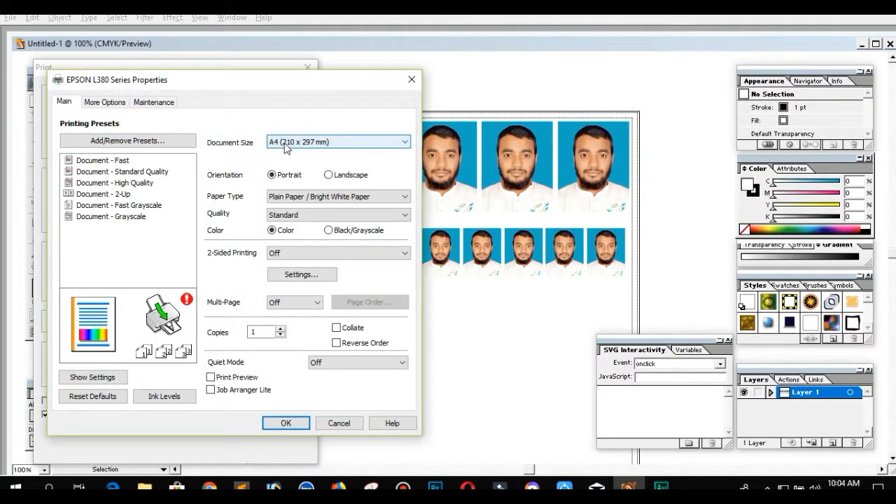
left_click(292, 200)
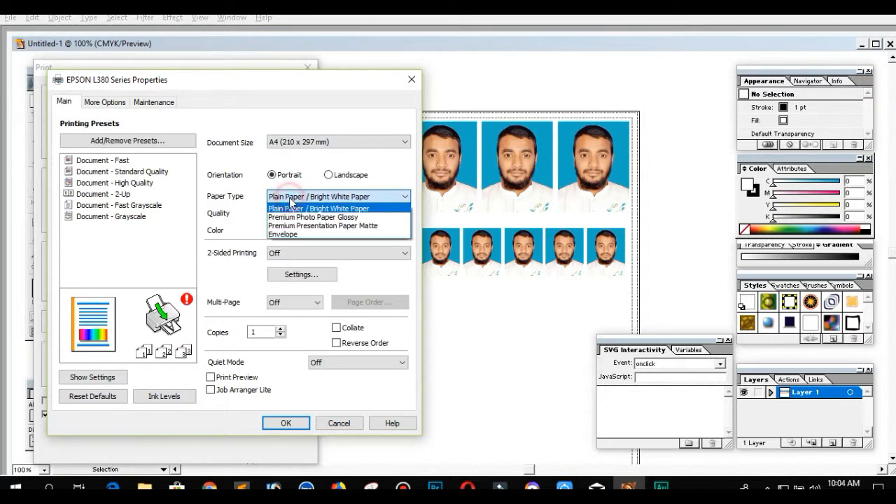
left_click(313, 226)
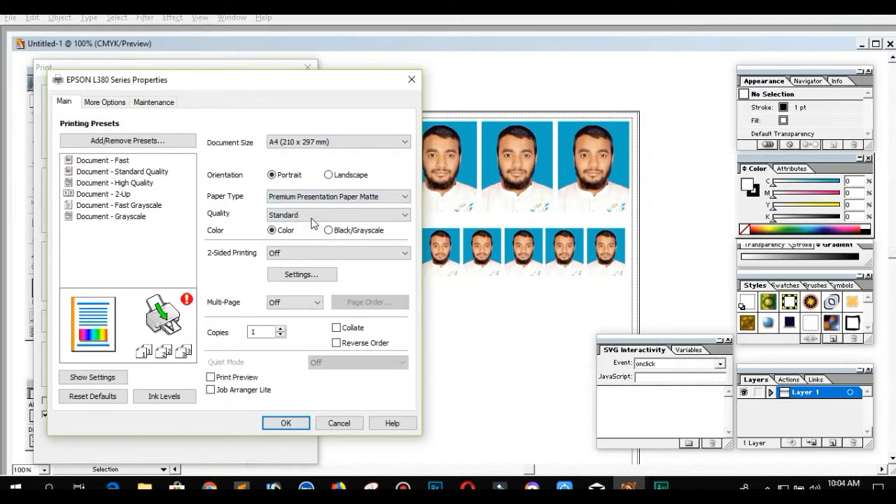
left_click(308, 215)
left_click(287, 235)
left_click(274, 424)
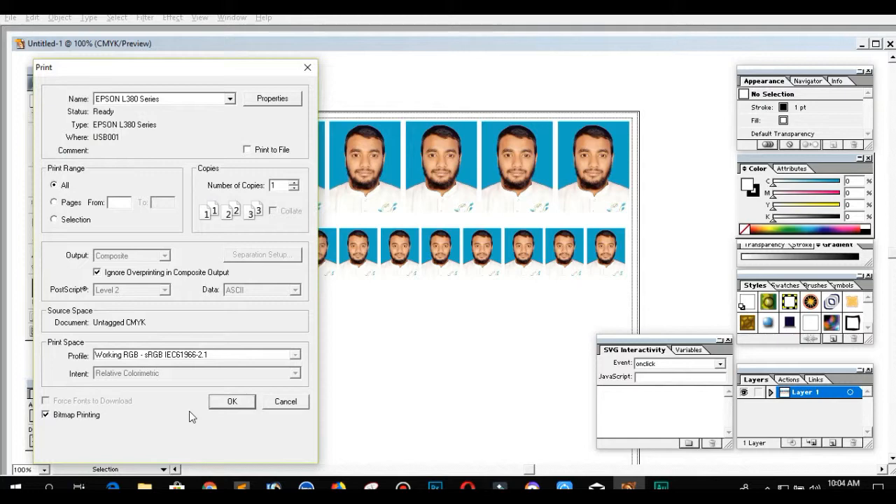
Turn off Bitmap Printing and send the photo page to the printer.
left_click(46, 416)
left_click(46, 416)
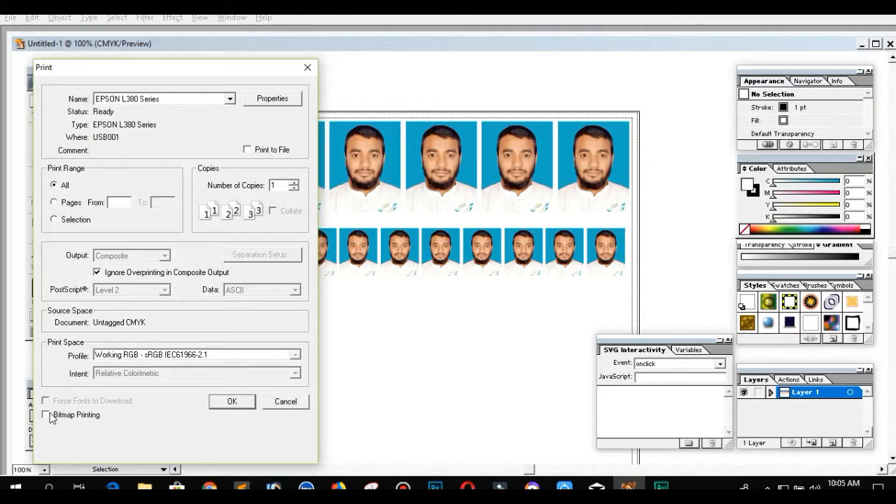
left_click(230, 402)
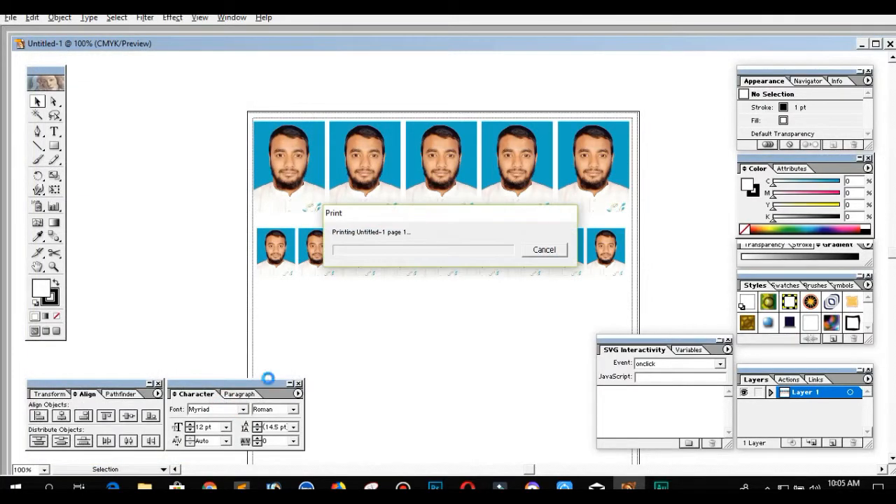